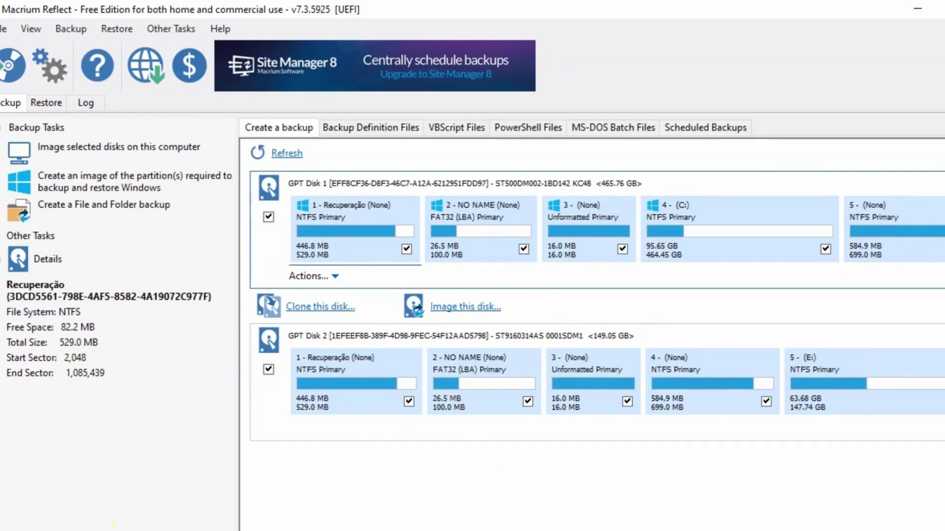
# - View the drive format comparison photo and the two caddy adapter photos from the Imagens folder, closing each caddy photo after viewing
pyautogui.hotkey('alt', 'Tab')
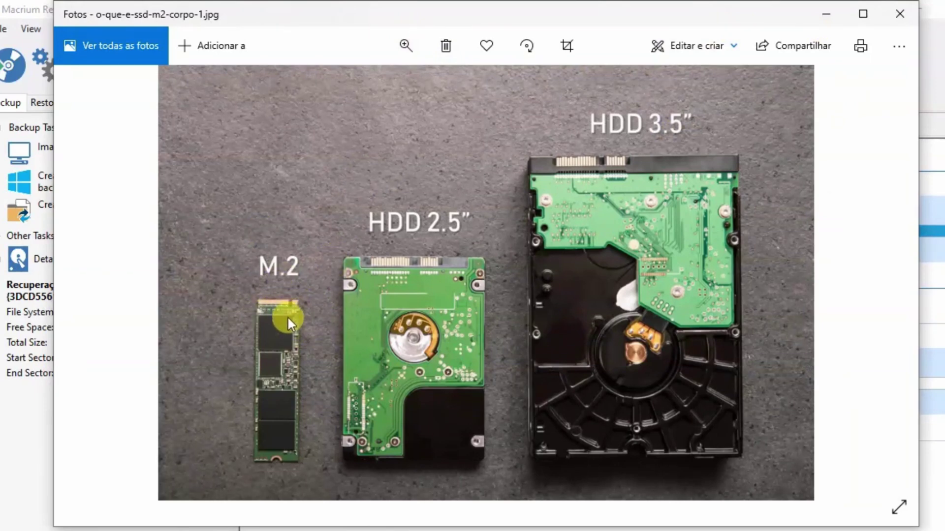
pyautogui.click(818, 14)
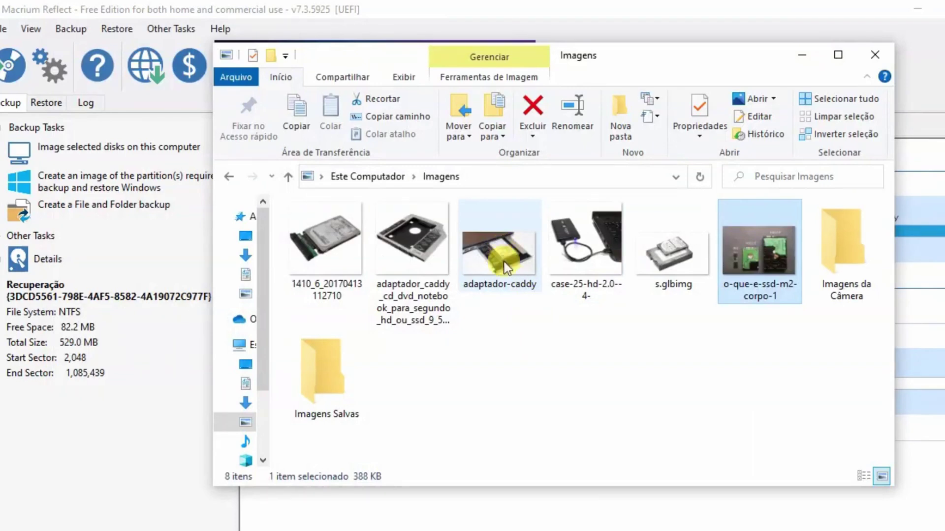
pyautogui.doubleClick(416, 253)
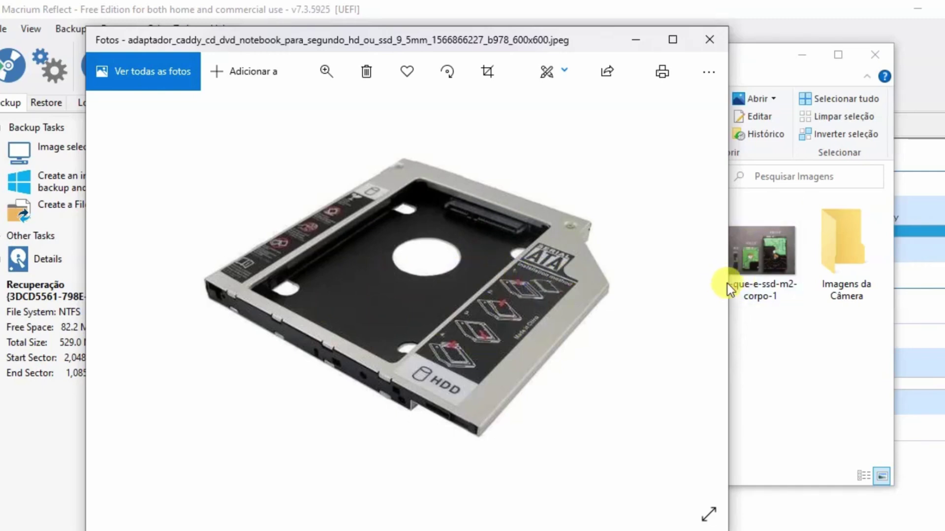
pyautogui.click(707, 39)
pyautogui.doubleClick(494, 246)
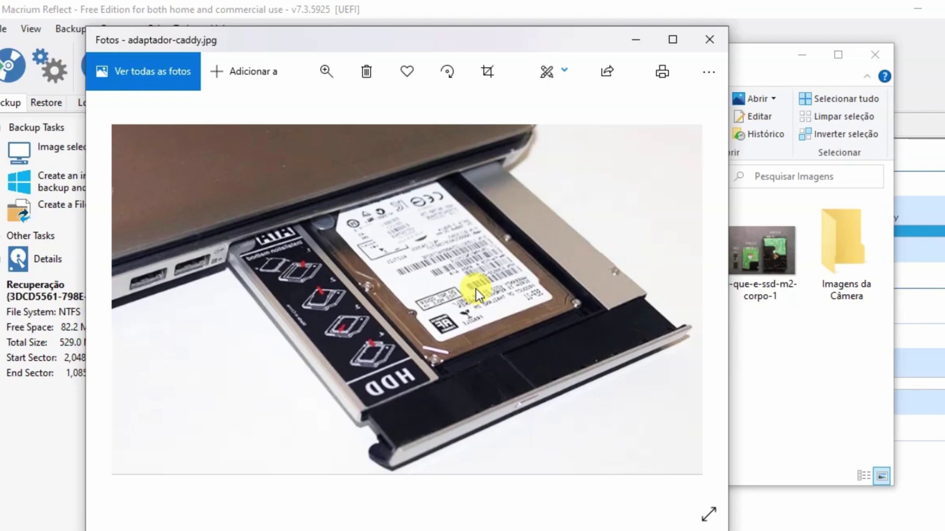
pyautogui.click(708, 43)
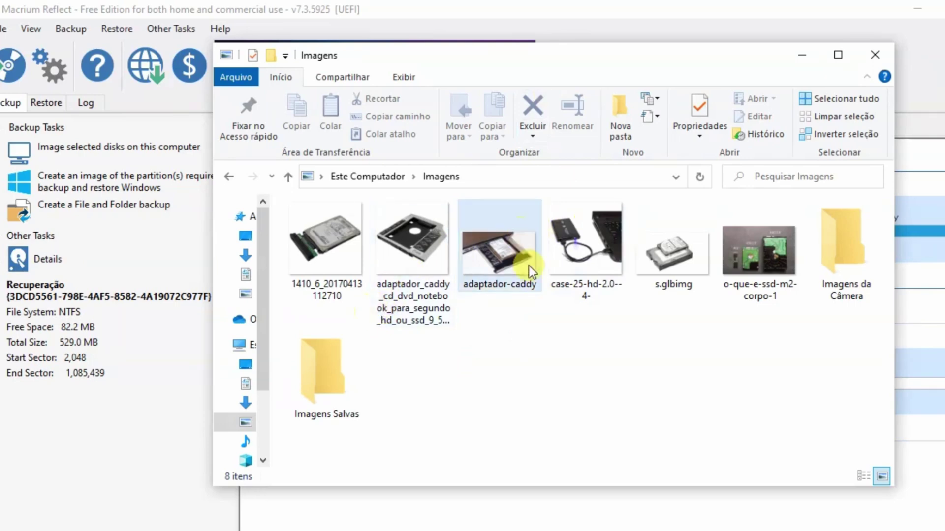
# - View the case-25-hd-2.0--4- photo of the external drive case, close it and minimize the Imagens folder
pyautogui.doubleClick(592, 239)
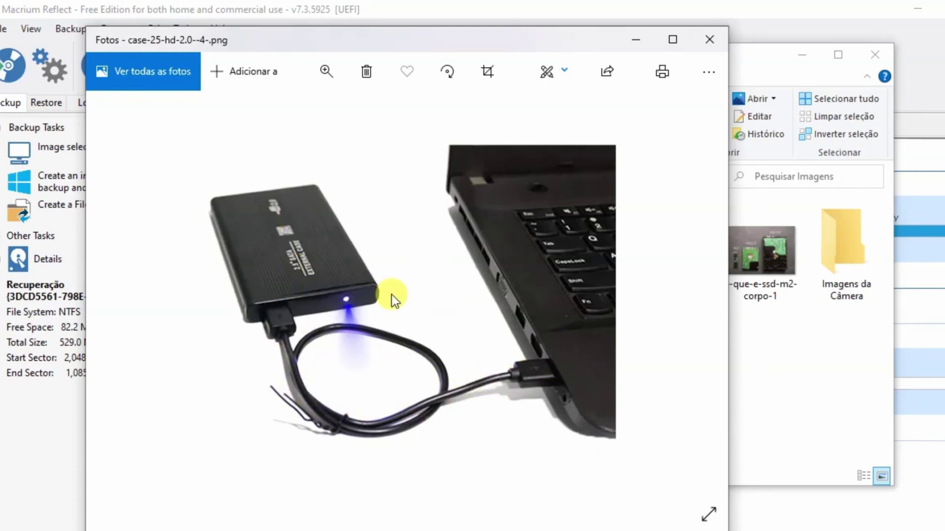
pyautogui.hotkey('alt', 'F4')
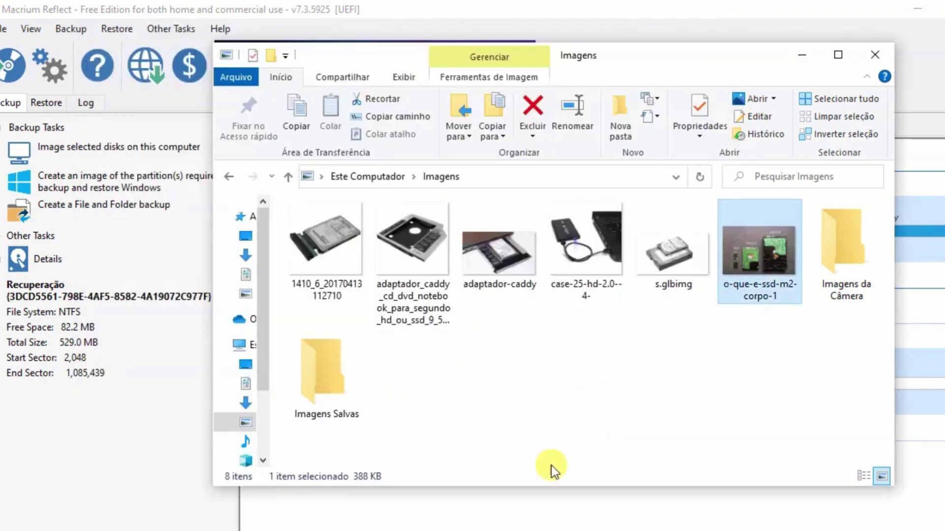
pyautogui.click(522, 422)
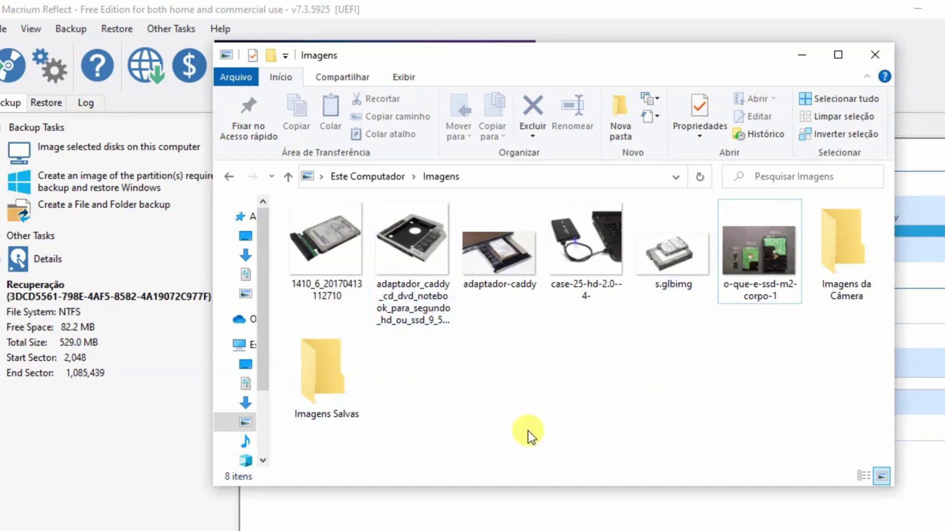
pyautogui.click(801, 62)
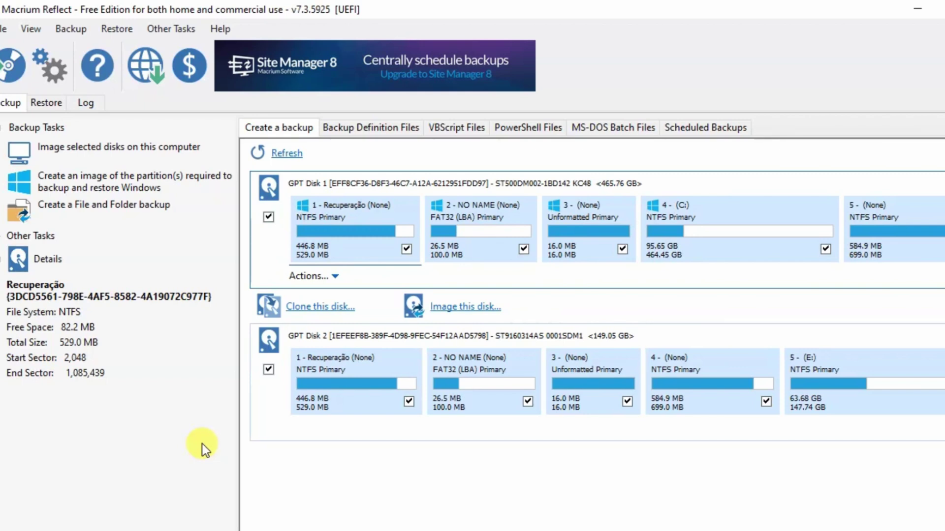
# - Switch to the Este Computador window and examine the capacity and free space of drives C: and E:
pyautogui.click(184, 530)
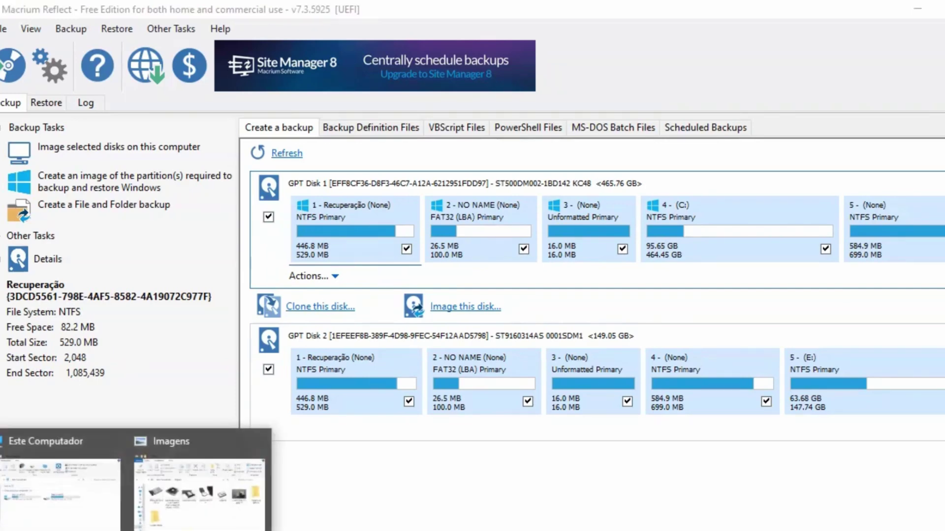
pyautogui.click(62, 510)
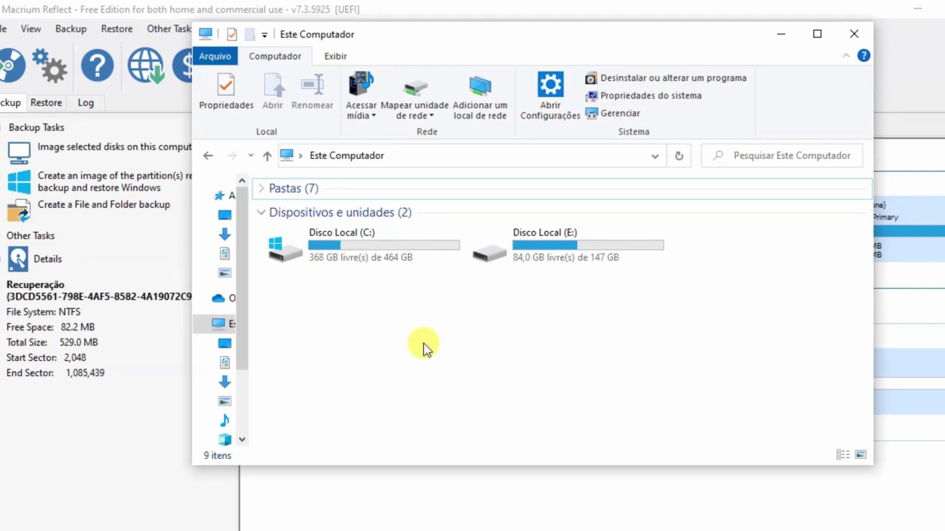
pyautogui.click(370, 254)
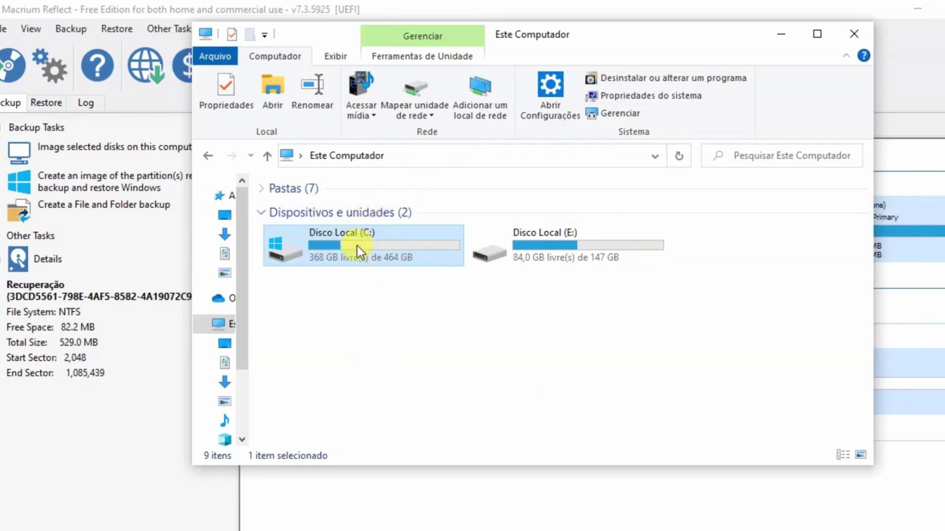
pyautogui.click(380, 351)
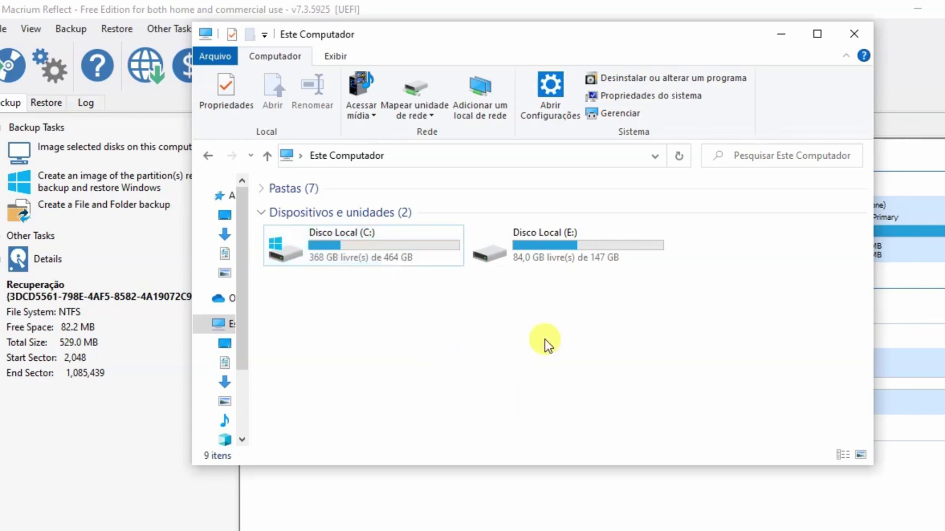
# - Open drive C: in a separate window, then move and narrow that window to make room for a second one
pyautogui.rightClick(353, 241)
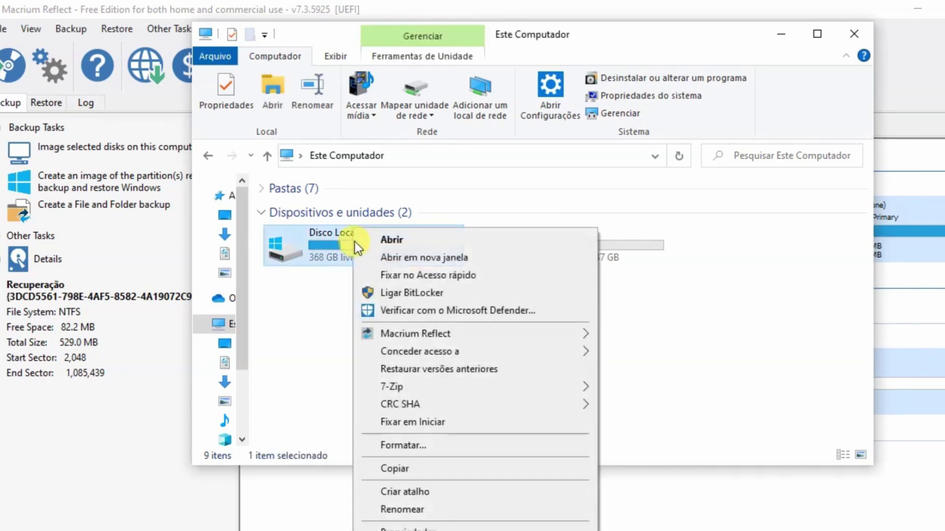
pyautogui.click(393, 195)
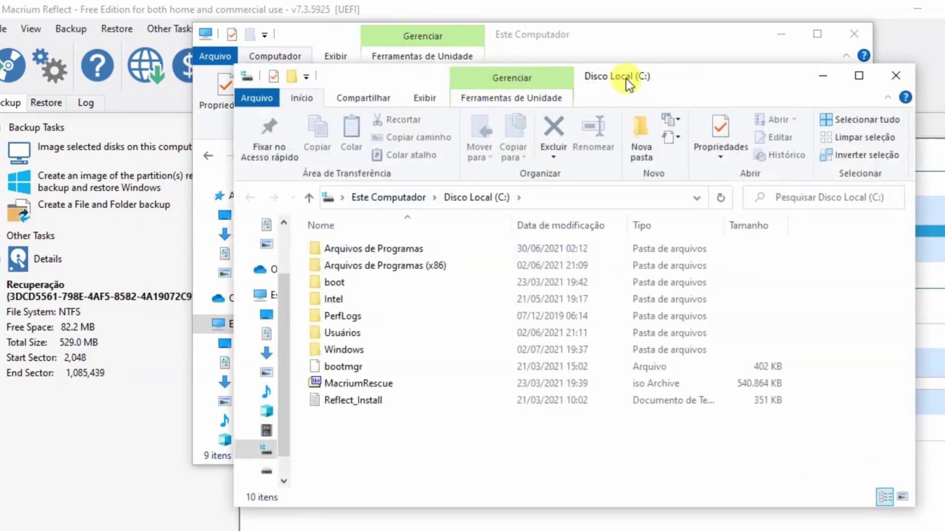
pyautogui.moveTo(625, 77); pyautogui.dragTo(476, 34)
pyautogui.moveTo(732, 473); pyautogui.dragTo(548, 519)
# - Open drive E: in a new window, minimize Este Computador and place the E: window beside the C: window
pyautogui.click(551, 241)
pyautogui.rightClick(552, 241)
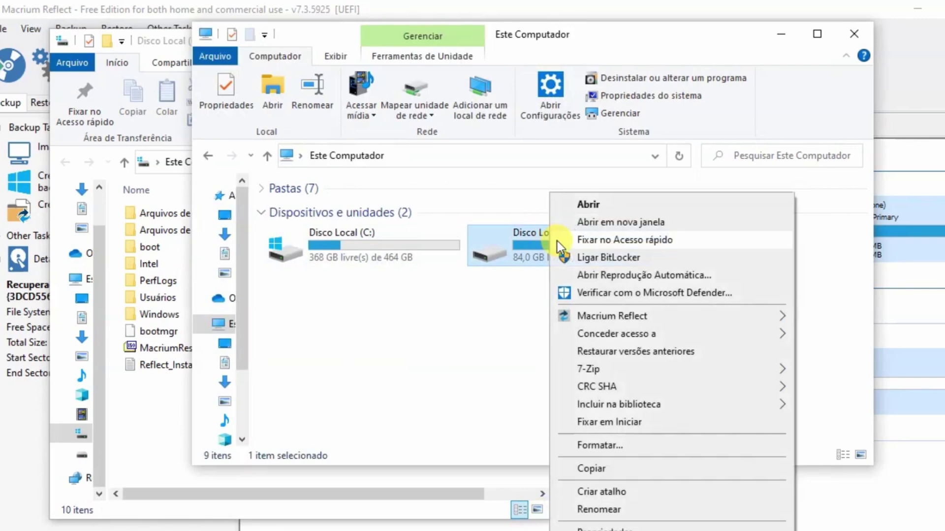
pyautogui.click(590, 224)
pyautogui.click(717, 46)
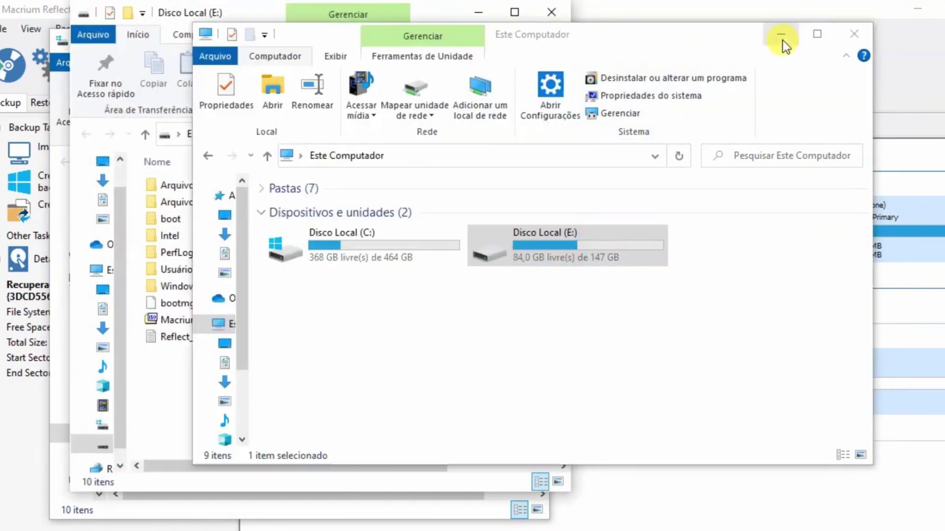
pyautogui.click(781, 35)
pyautogui.moveTo(444, 26); pyautogui.dragTo(833, 51)
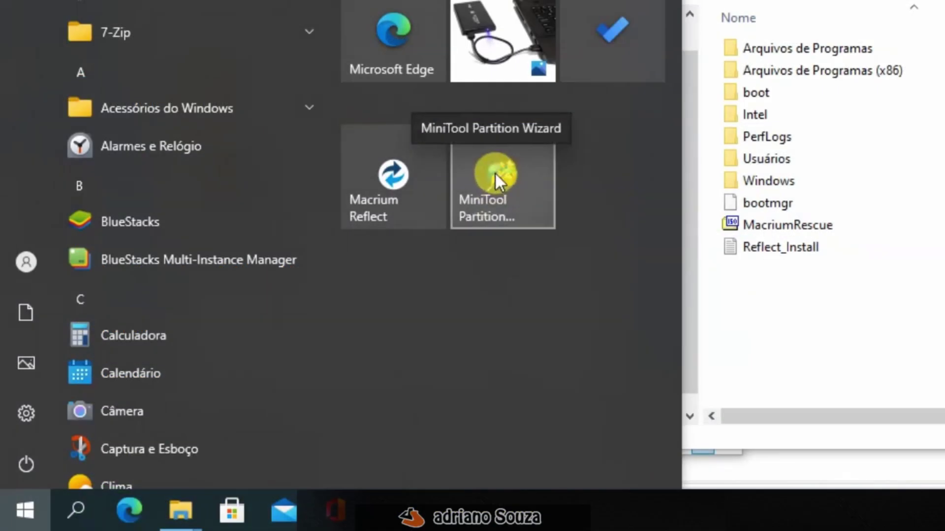
# - Open MiniTool Partition Wizard, enlarge the disk map area and examine the C: partition and Disk 2
pyautogui.click(483, 183)
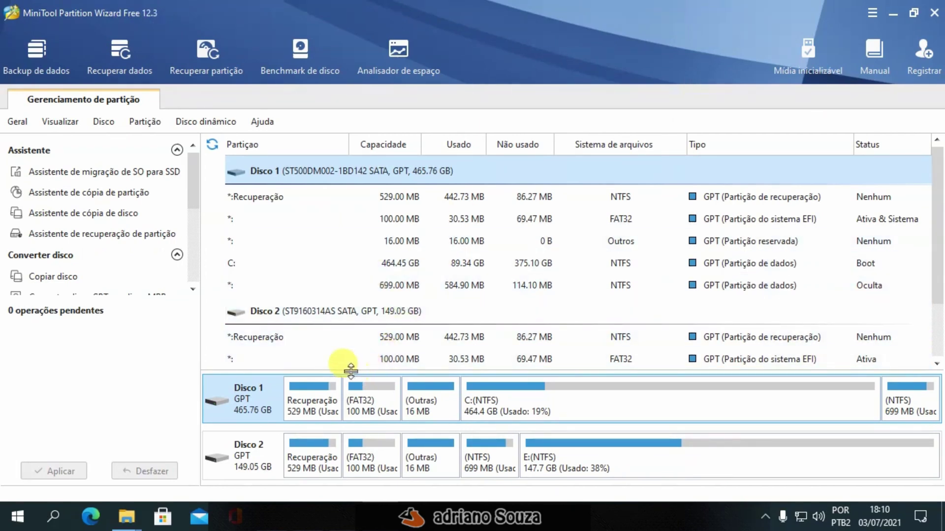
pyautogui.moveTo(350, 371); pyautogui.dragTo(341, 256)
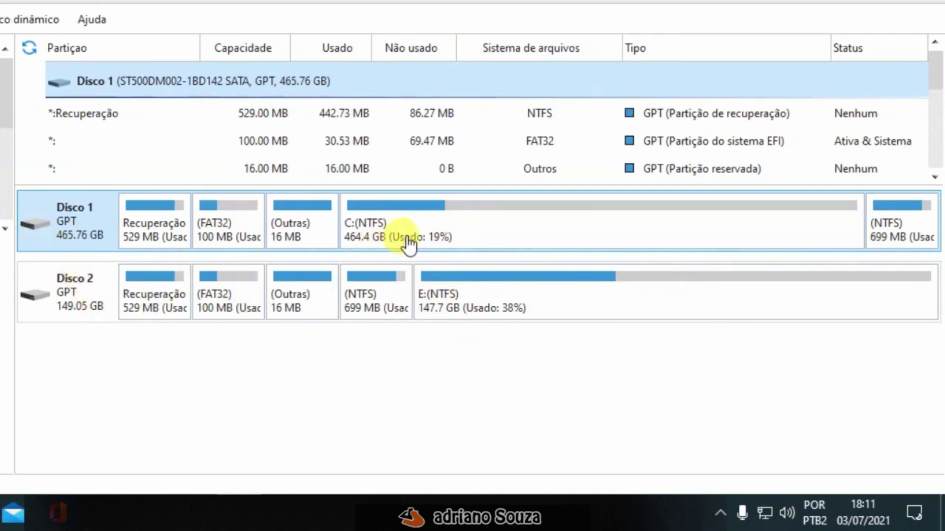
pyautogui.click(356, 231)
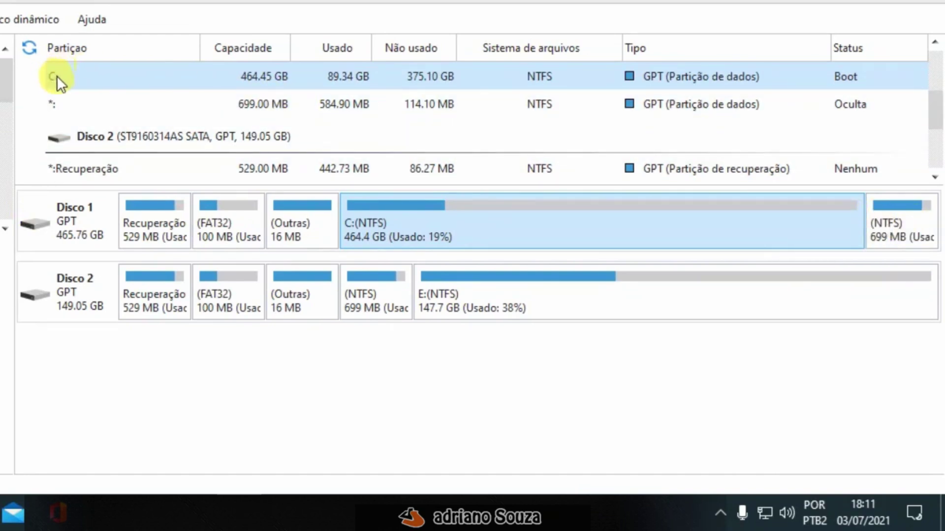
pyautogui.click(60, 311)
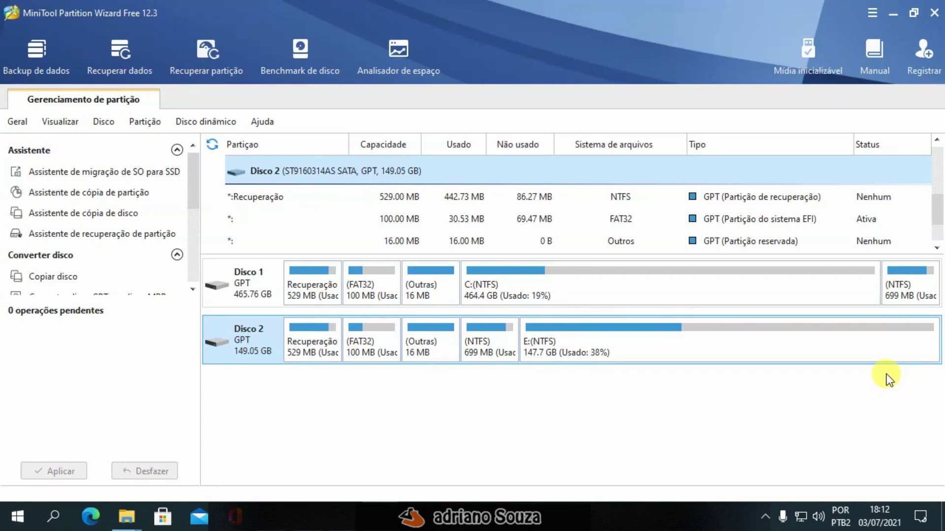
# - Mark the Recuperação partition and the 100 MB FAT32 partition on Disk 2 for deletion
pyautogui.rightClick(296, 352)
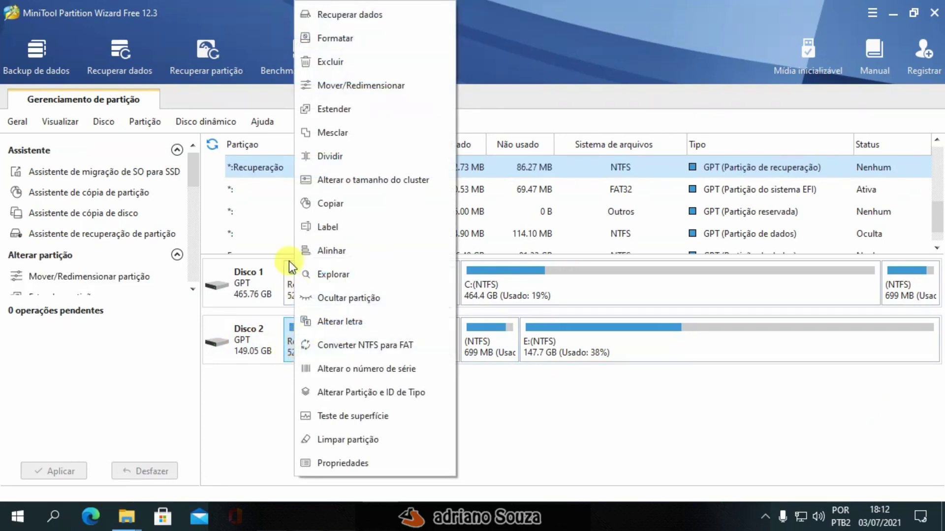
pyautogui.click(321, 65)
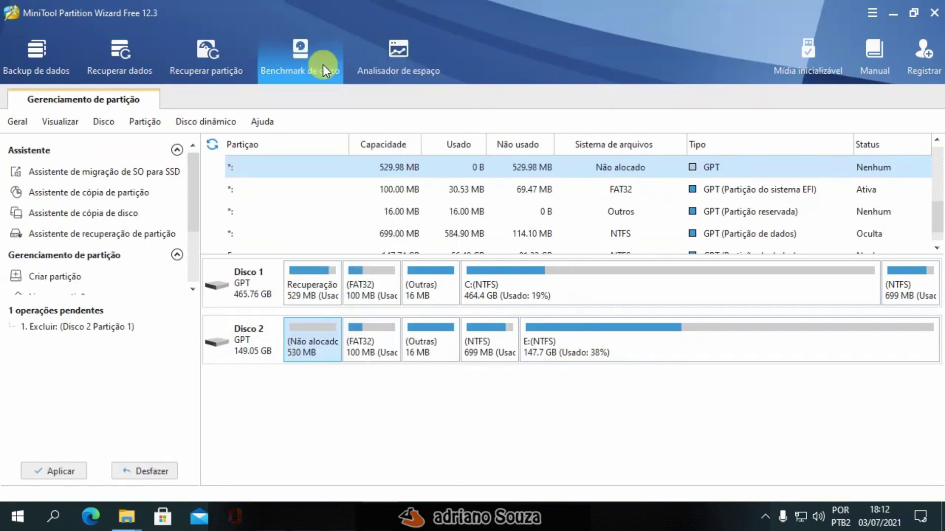
pyautogui.click(303, 334)
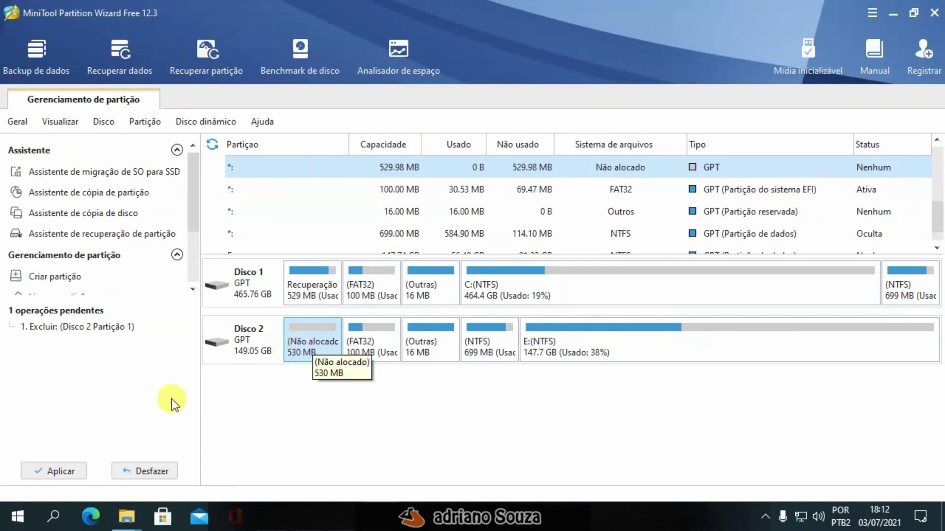
pyautogui.rightClick(354, 339)
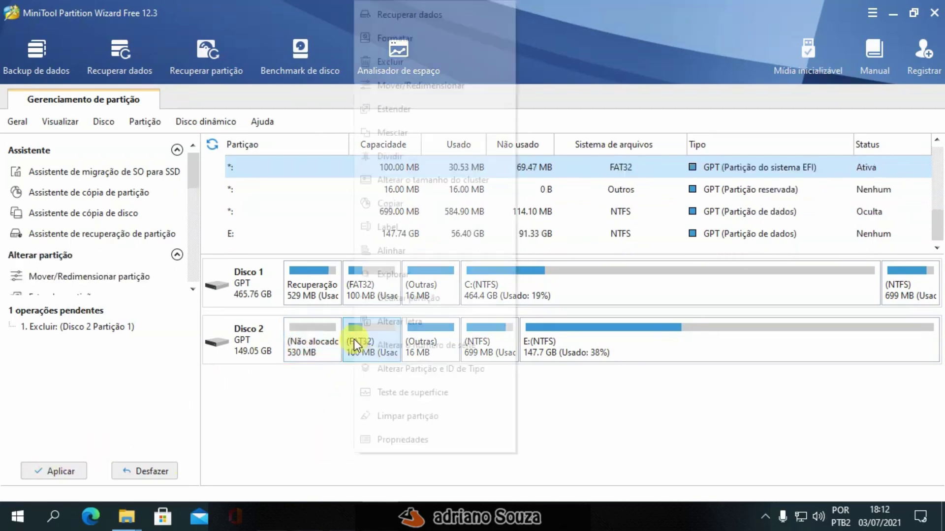
pyautogui.click(373, 64)
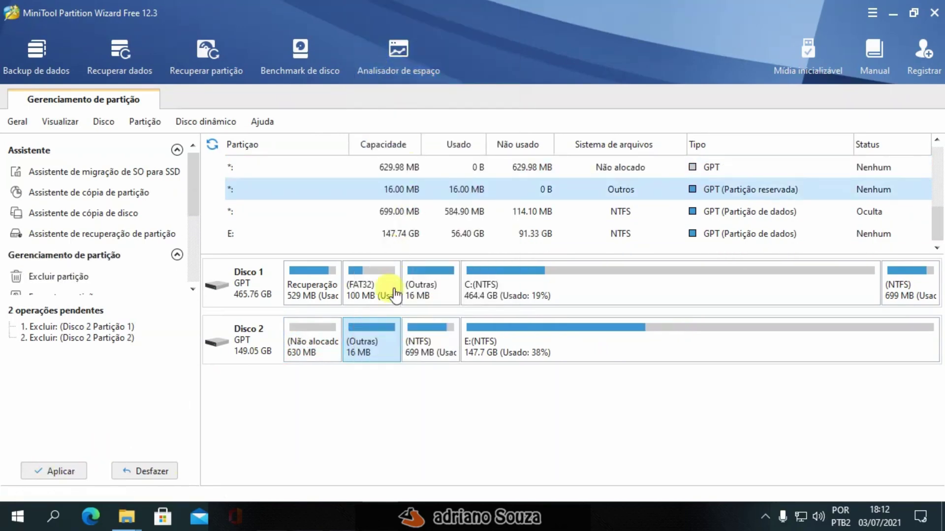
# - Mark the 16 MB reserved partition and the 699 MB NTFS partition on Disk 2 for deletion
pyautogui.rightClick(373, 352)
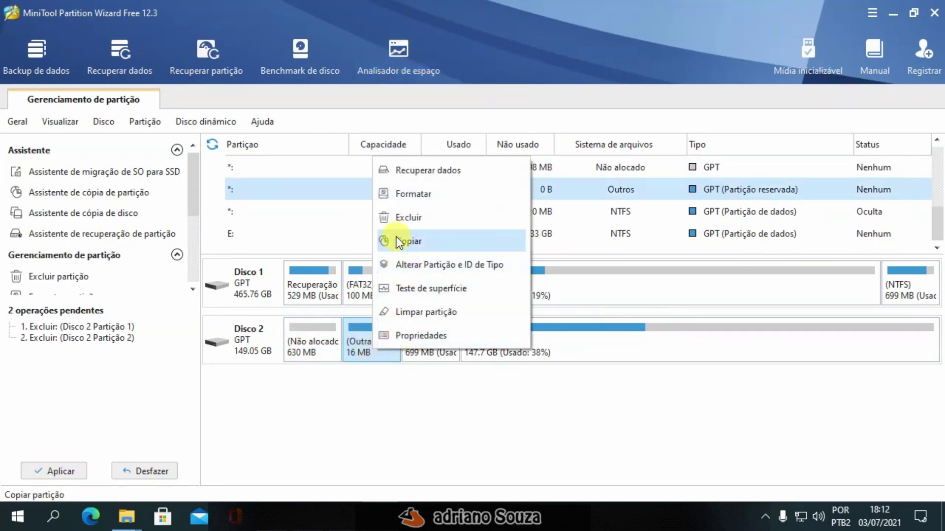
pyautogui.click(397, 215)
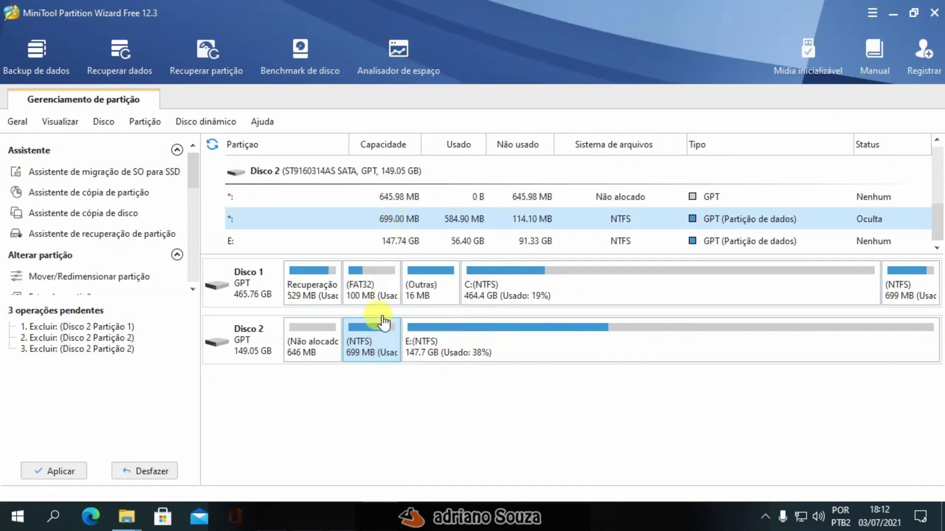
pyautogui.rightClick(372, 347)
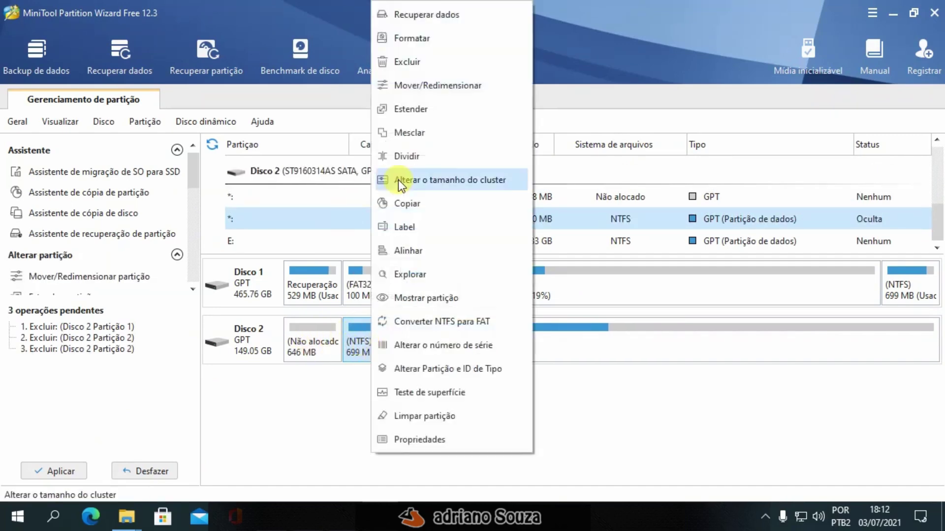
pyautogui.click(394, 64)
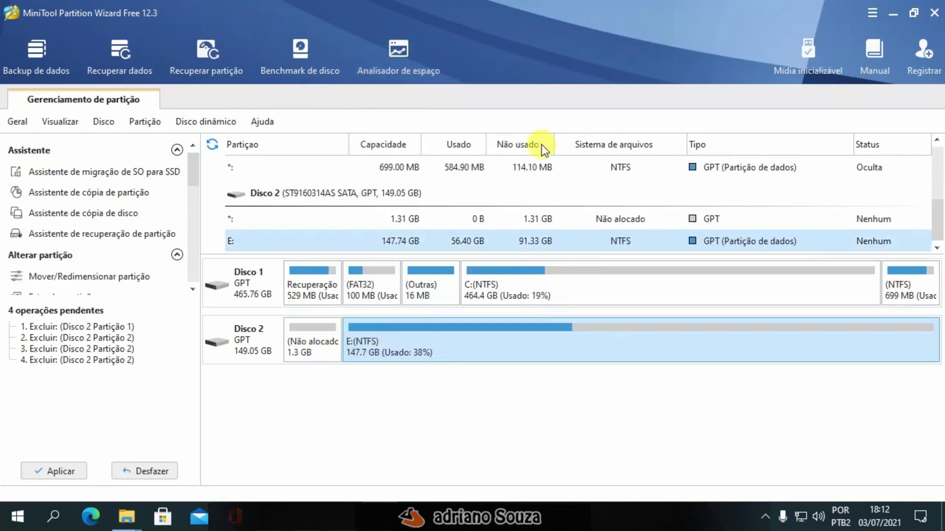
# - Apply the four pending partition deletions on Disk 2 and close the completion dialog
pyautogui.click(57, 470)
pyautogui.click(450, 302)
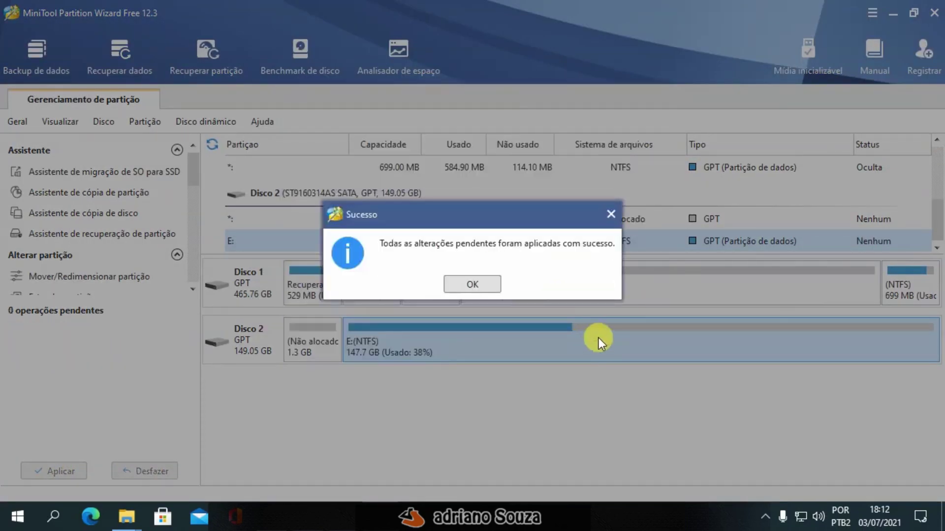
pyautogui.click(470, 284)
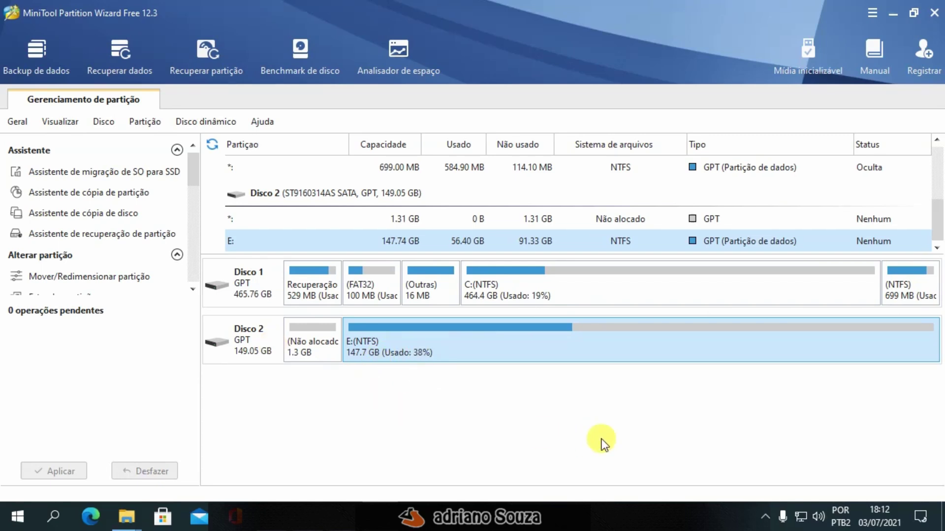
# - Delete all partitions on Disk 2, apply the pending operation and close the completion dialog
pyautogui.click(251, 347)
pyautogui.rightClick(234, 353)
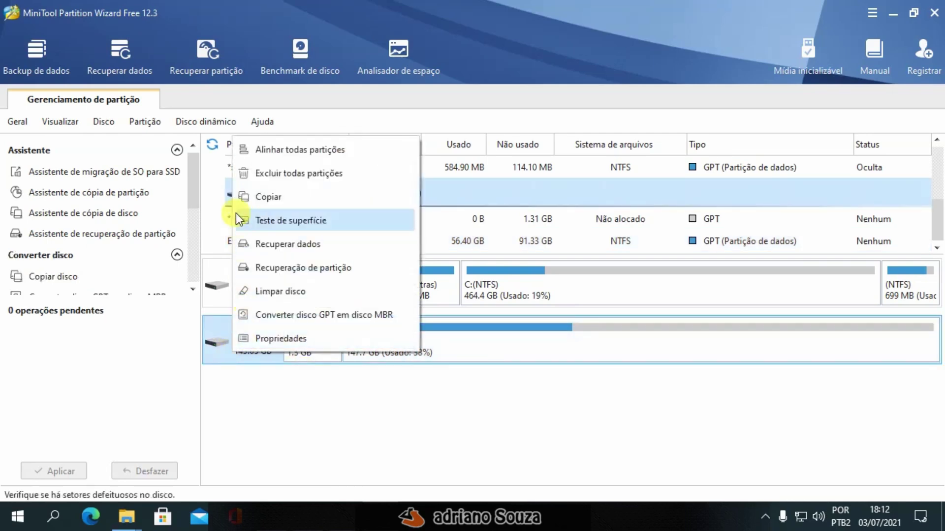
pyautogui.click(272, 172)
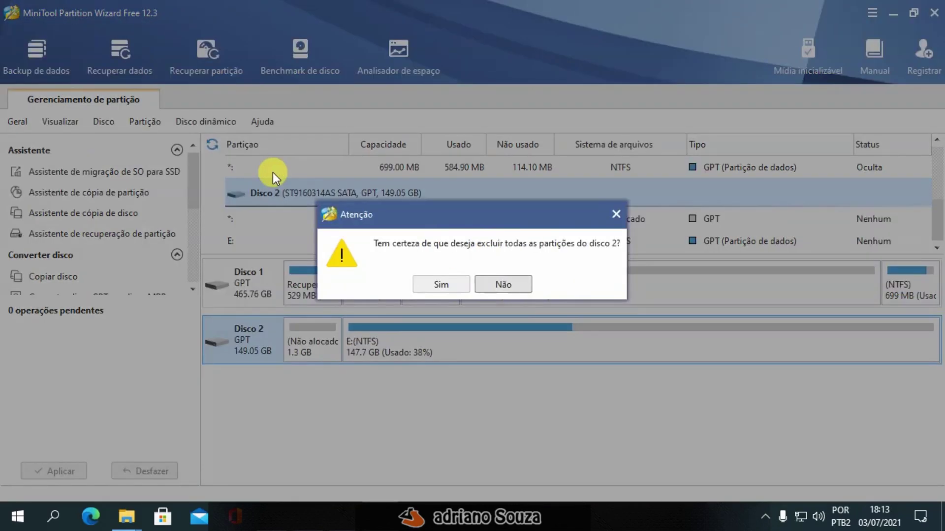
pyautogui.click(439, 285)
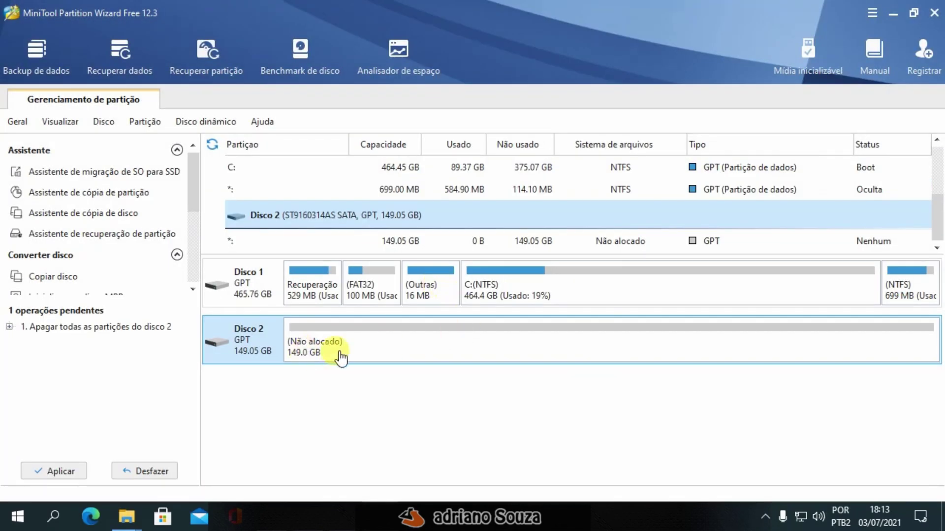
pyautogui.click(68, 472)
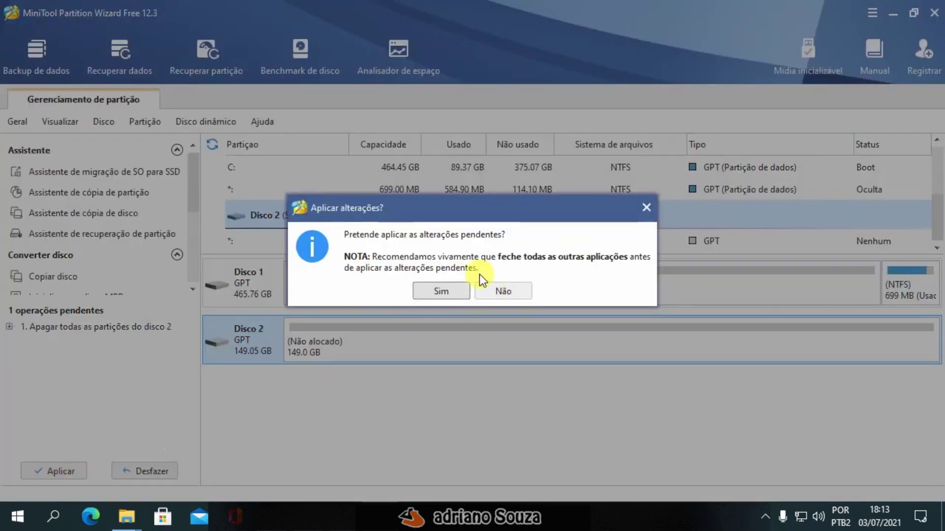
pyautogui.click(435, 292)
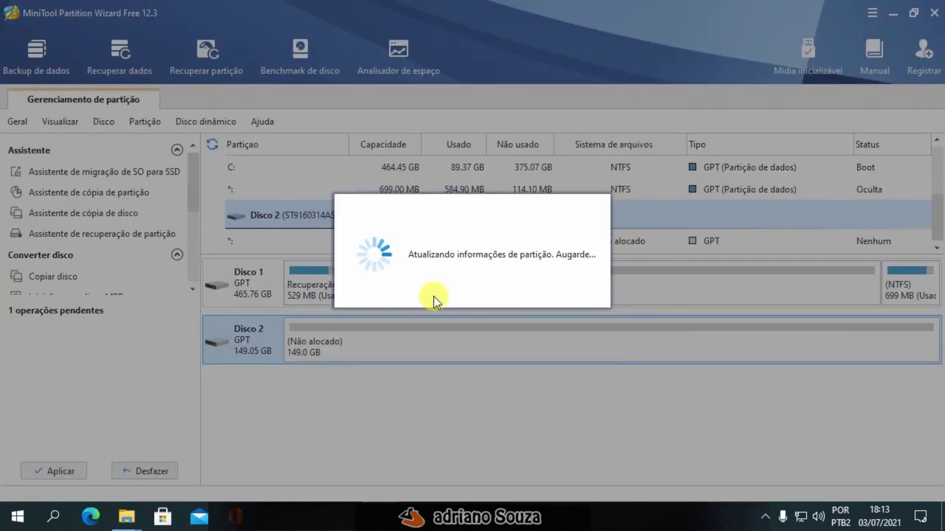
pyautogui.click(500, 281)
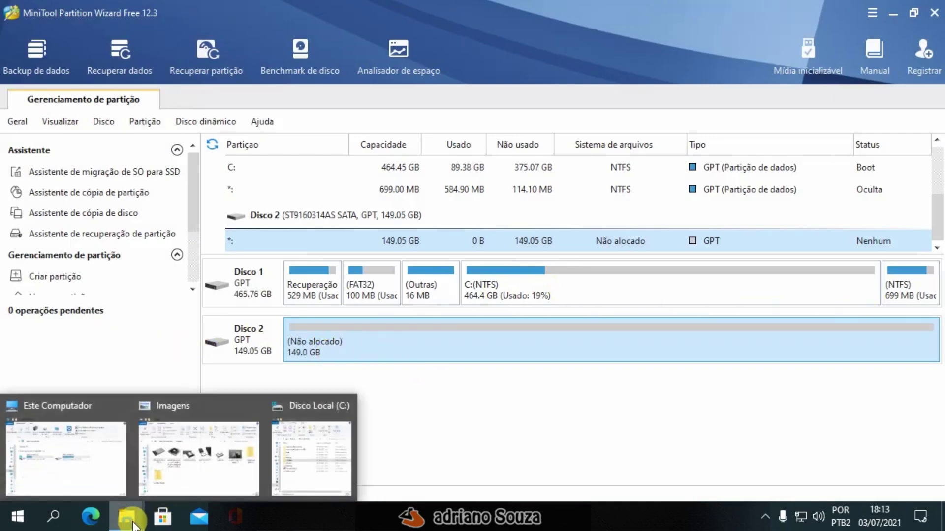
# - Refresh the drive list of Este Computador in File Explorer to check the available drives, and minimize the window
pyautogui.rightClick(454, 295)
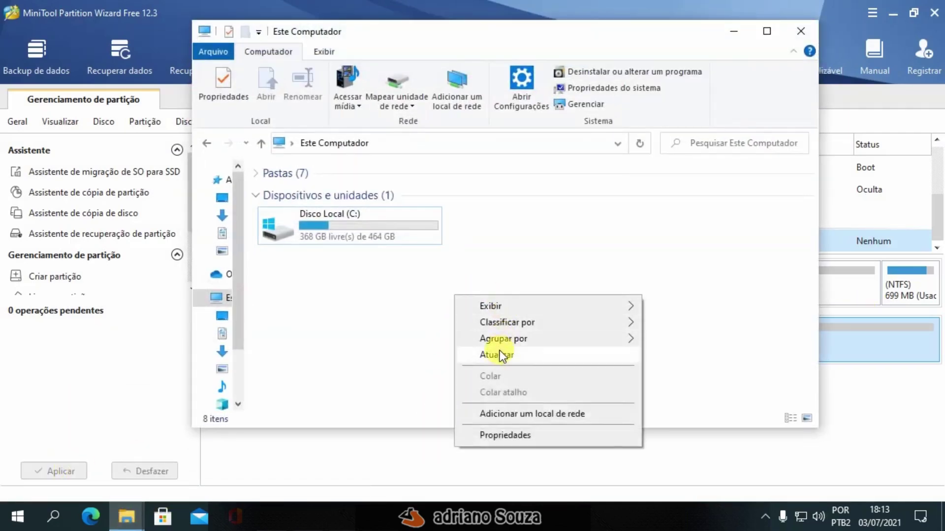
pyautogui.click(500, 351)
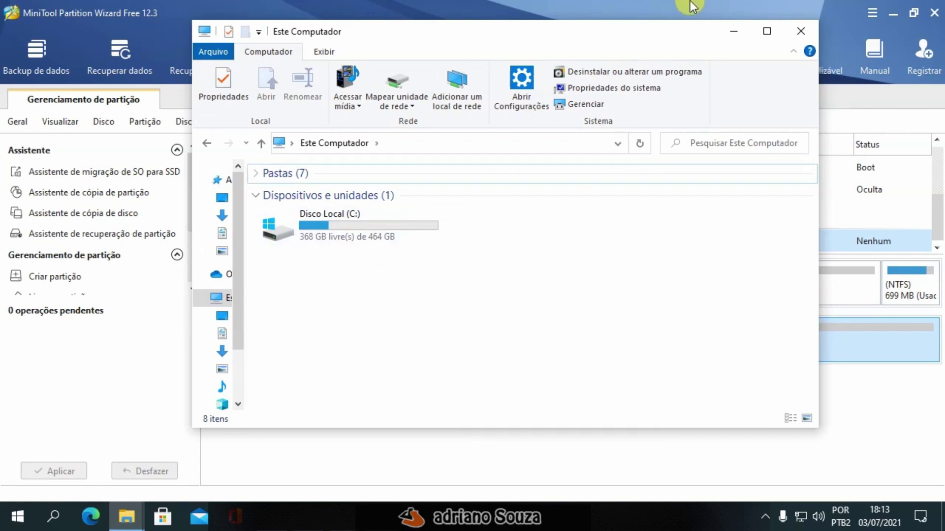
pyautogui.click(735, 33)
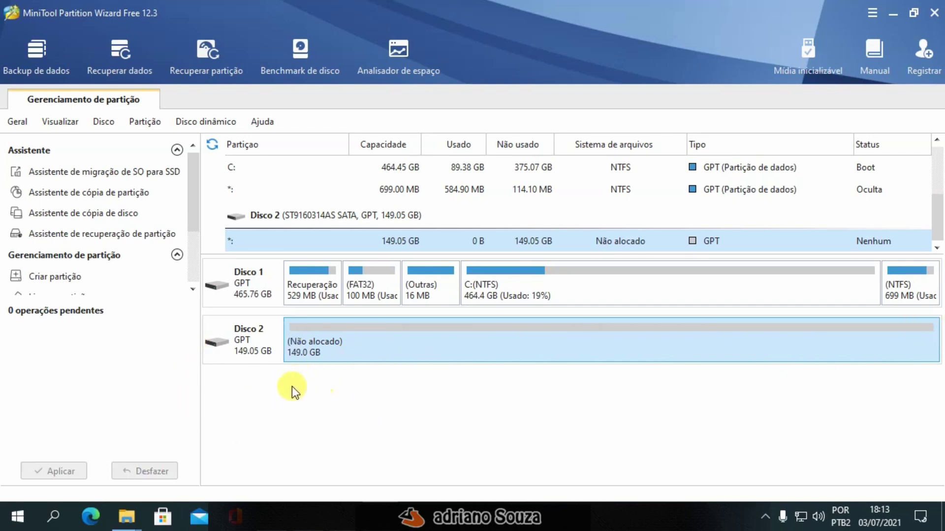
# - Create a primary NTFS partition labelled dados with drive letter D: across the whole 149.05 GB unallocated space of Disk 2
pyautogui.press('Up')
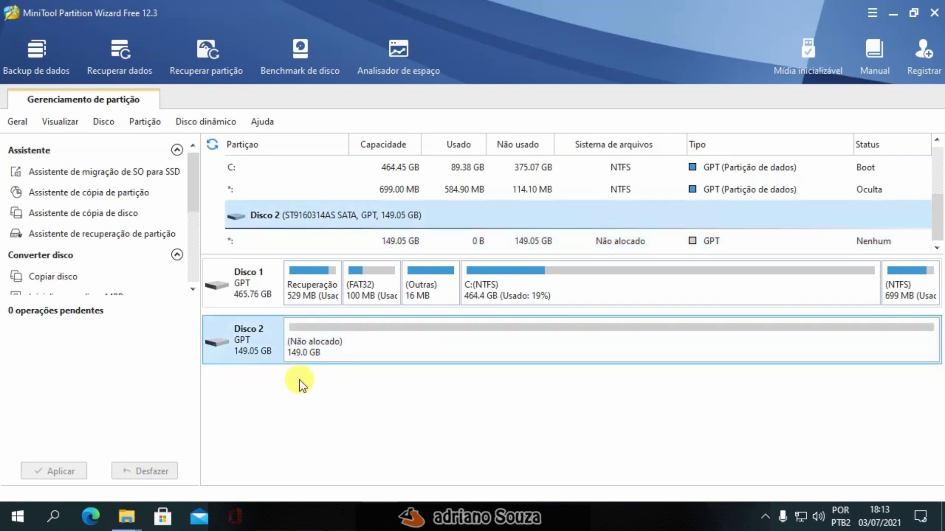
pyautogui.click(318, 347)
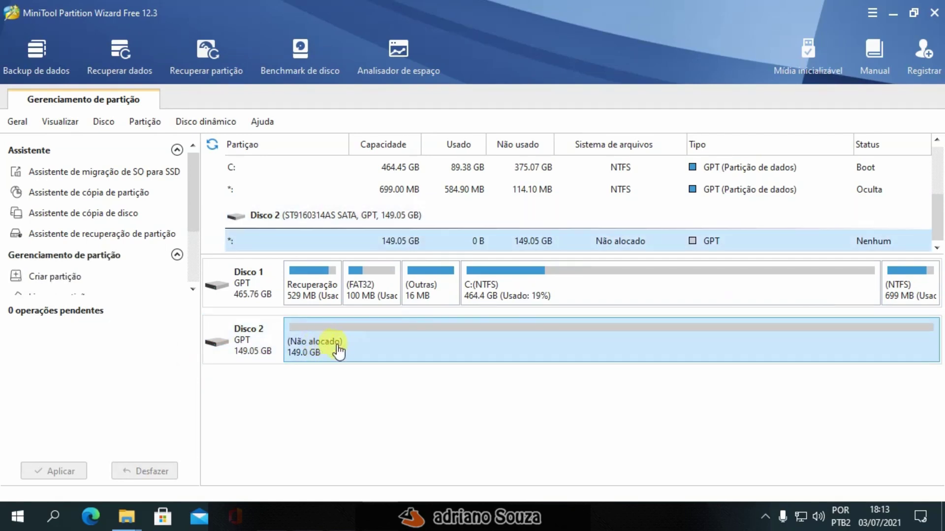
pyautogui.rightClick(319, 356)
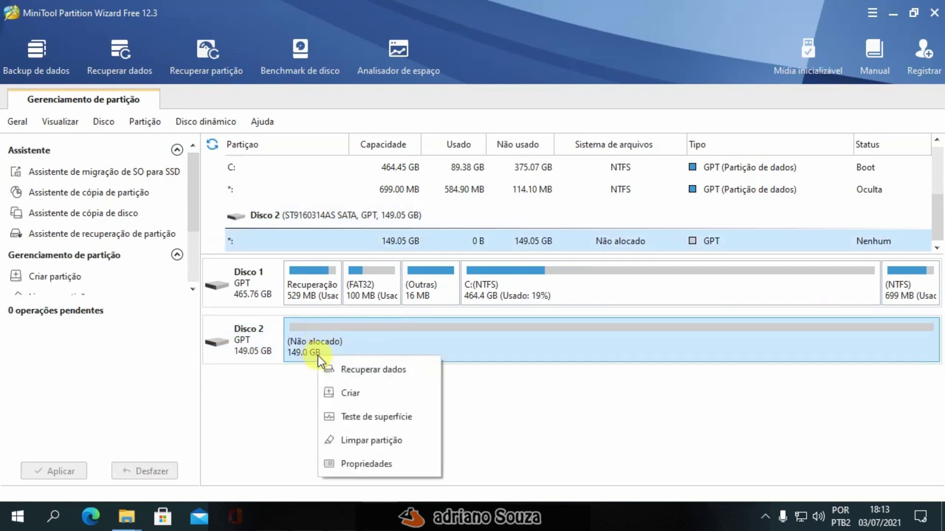
pyautogui.click(352, 393)
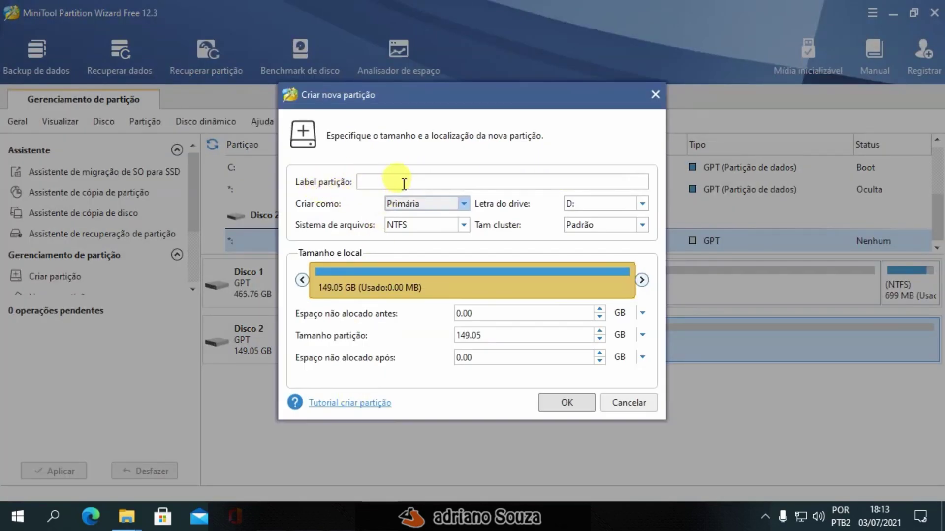
pyautogui.write('dados')
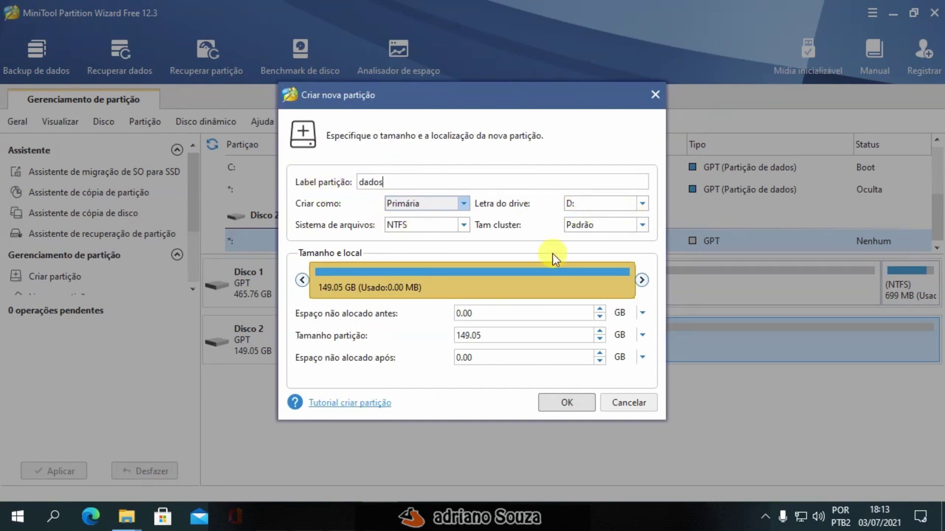
pyautogui.click(569, 410)
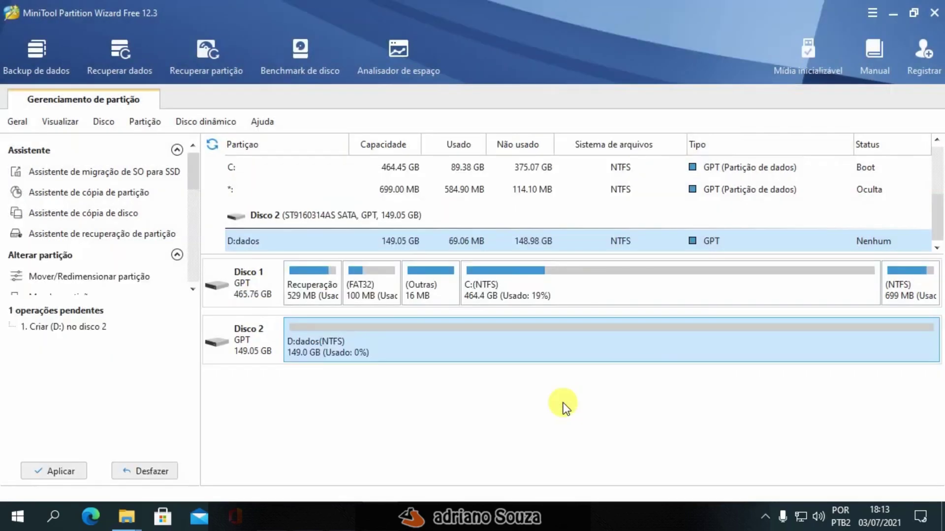
# - Apply the pending creation of the D: partition on Disk 2 and close the completion dialog
pyautogui.click(63, 471)
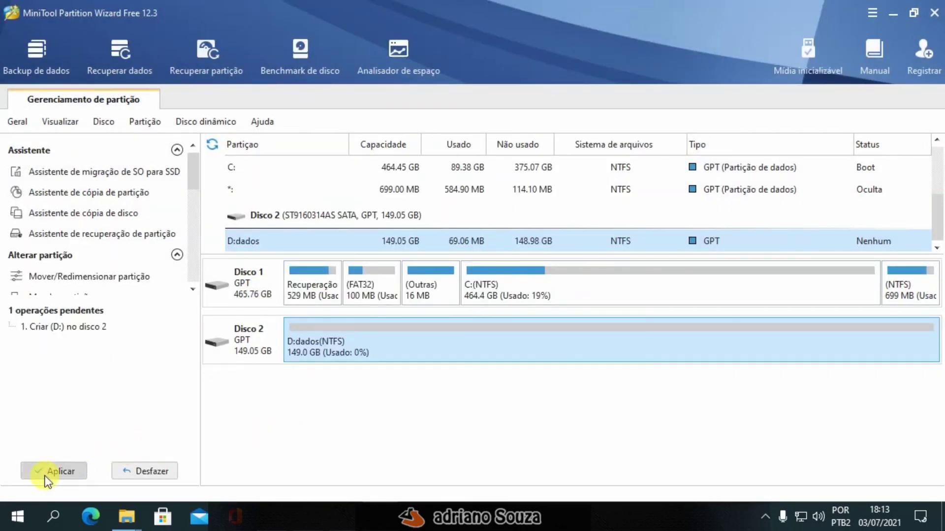
pyautogui.click(45, 476)
pyautogui.click(429, 288)
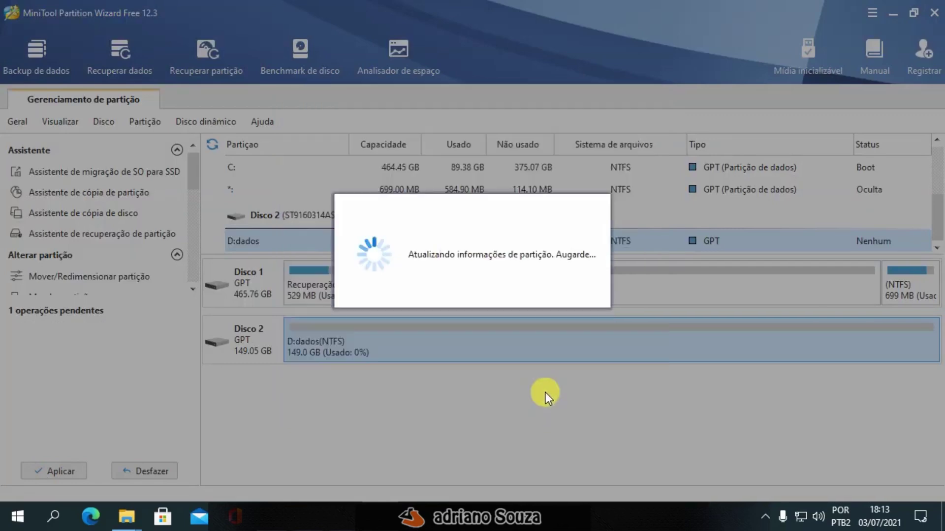
pyautogui.click(487, 288)
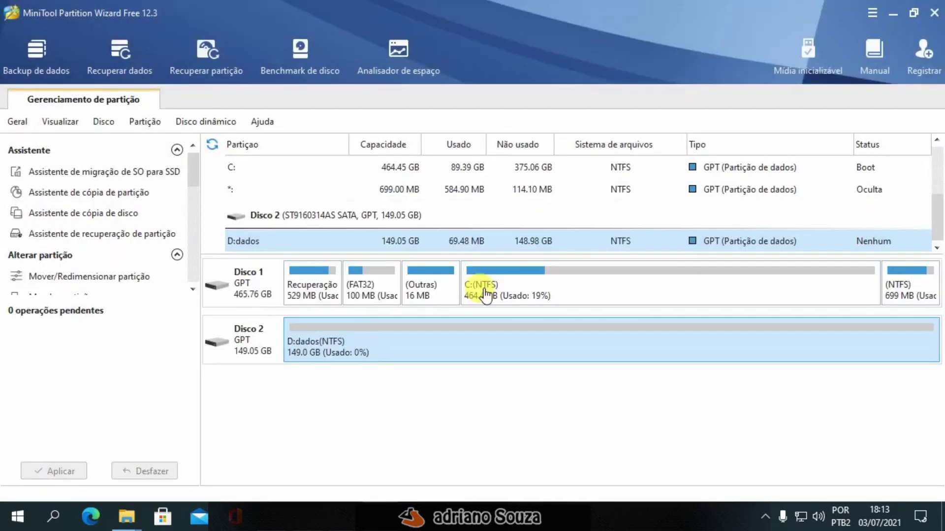
# - Switch to Este Computador in File Explorer, refresh the drives, look inside dados (D:) and return to the drive list
pyautogui.moveTo(127, 522)
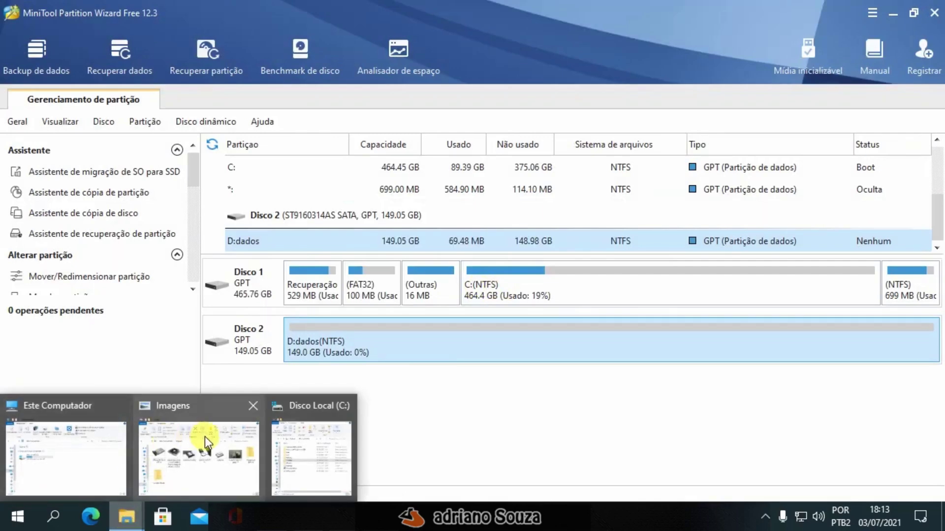
pyautogui.click(92, 449)
pyautogui.rightClick(447, 267)
pyautogui.click(493, 326)
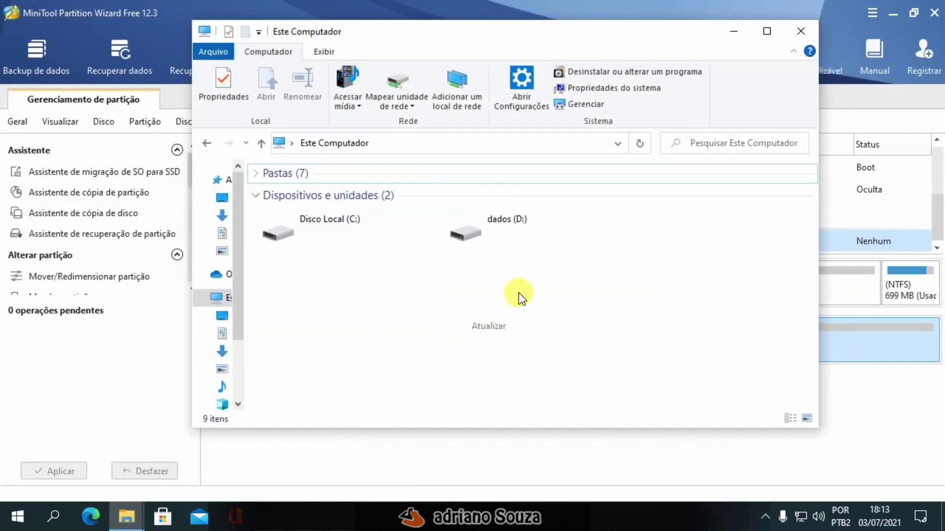
pyautogui.doubleClick(512, 242)
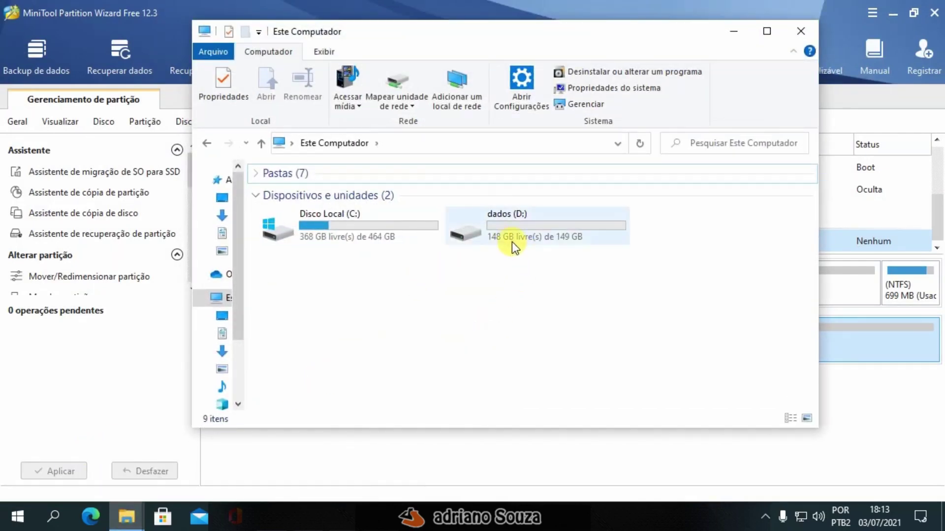
pyautogui.click(207, 143)
pyautogui.click(506, 346)
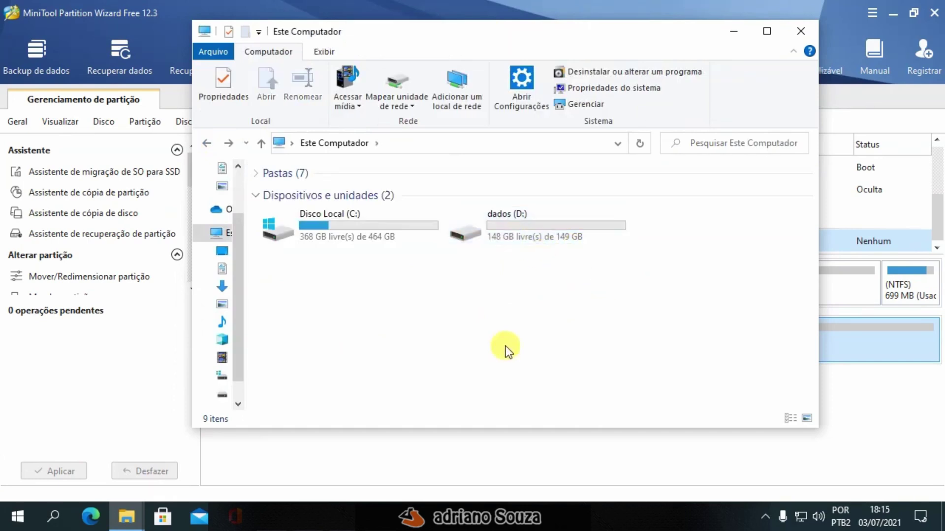